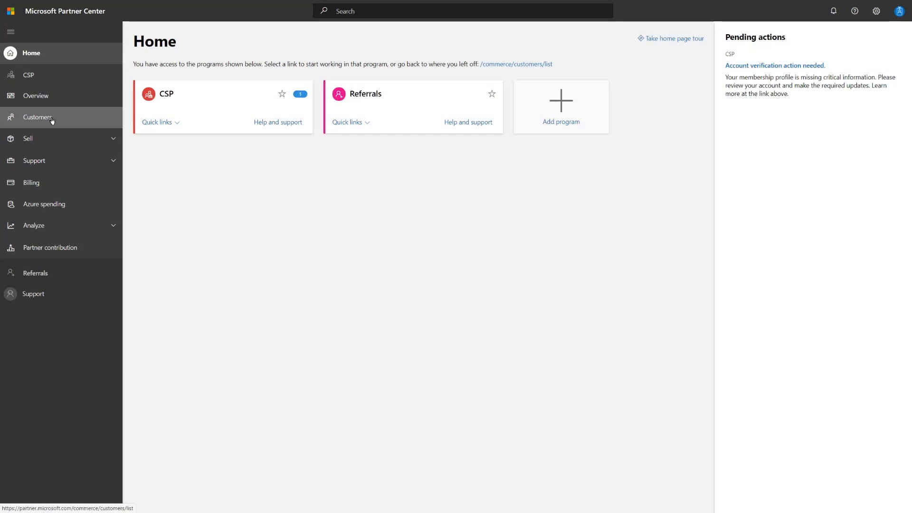
# Step: Copy a reseller relationship invitation for a customer, with delegated admin privileges excluded
pyautogui.click(52, 121)
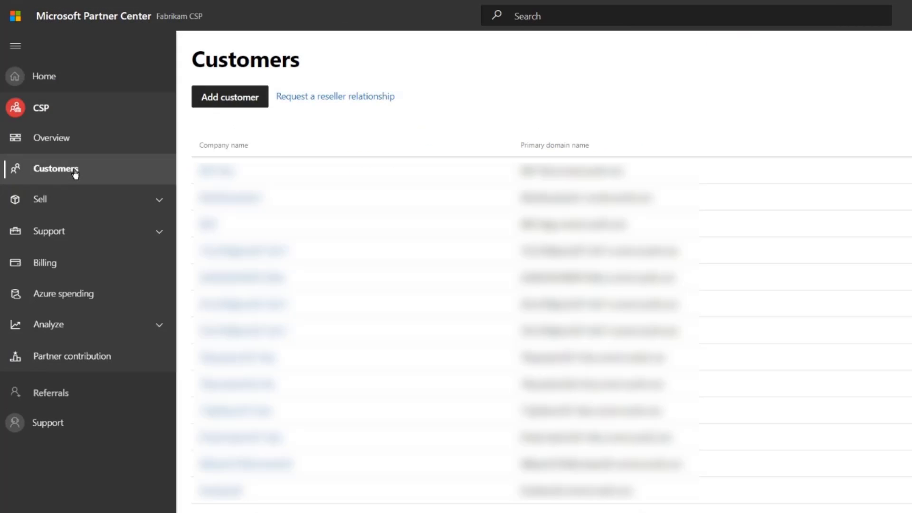
pyautogui.click(314, 100)
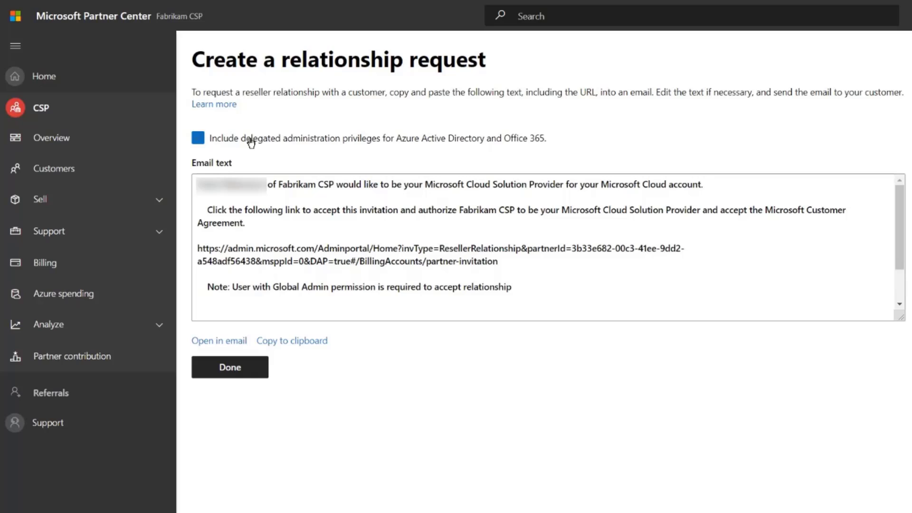
pyautogui.click(199, 139)
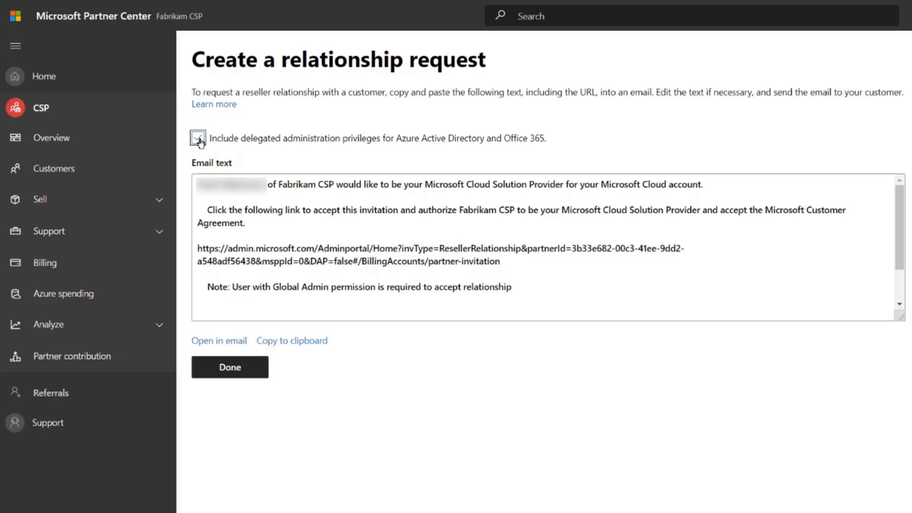
pyautogui.click(198, 139)
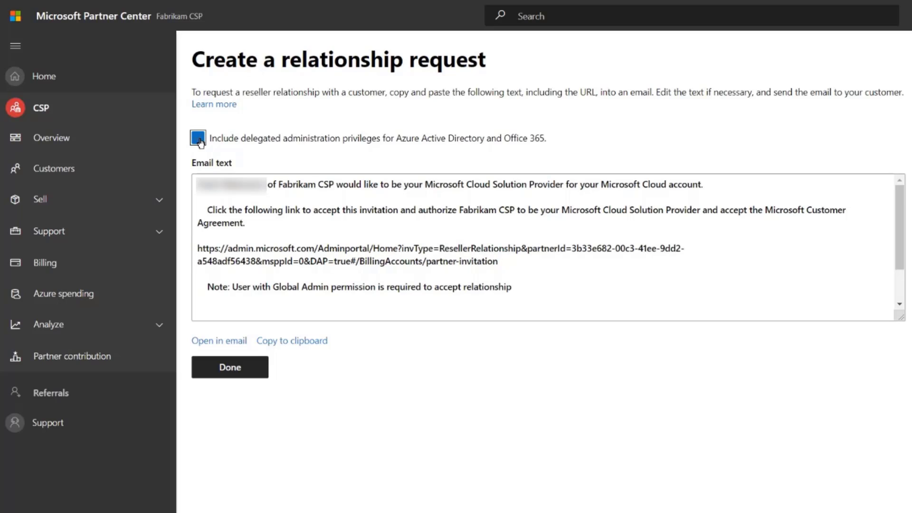
pyautogui.doubleClick(341, 261)
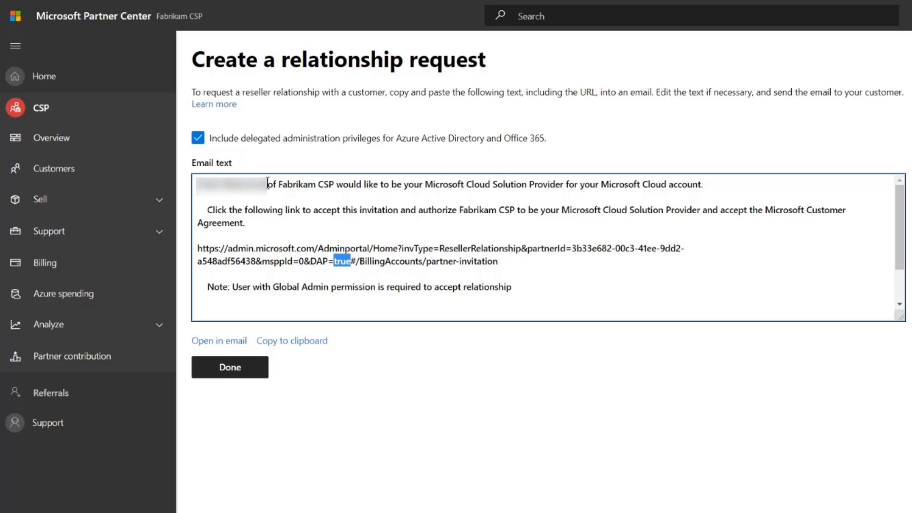
pyautogui.click(198, 139)
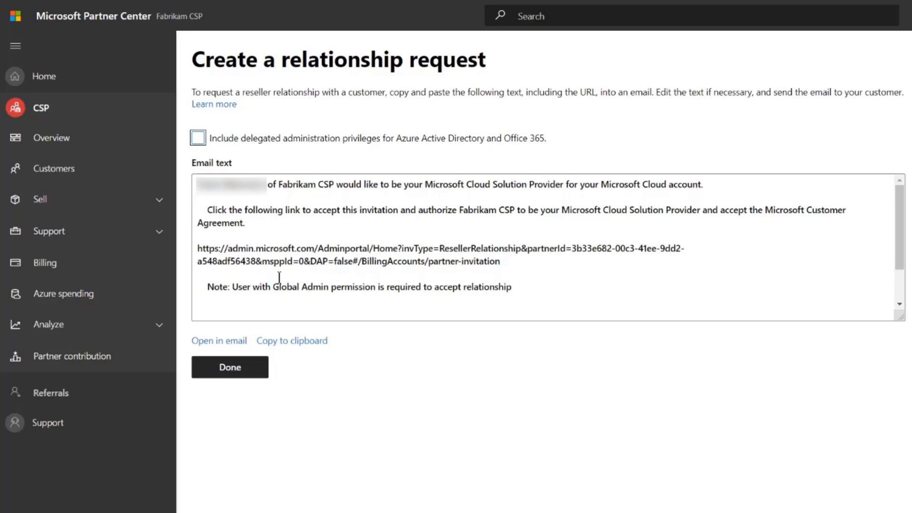
pyautogui.click(298, 341)
pyautogui.hotkey('ctrl', 'c')
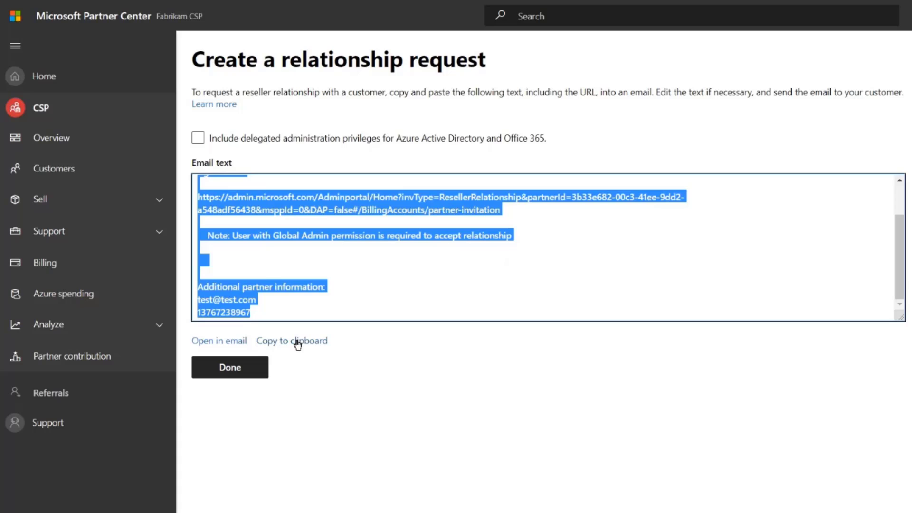
pyautogui.click(233, 367)
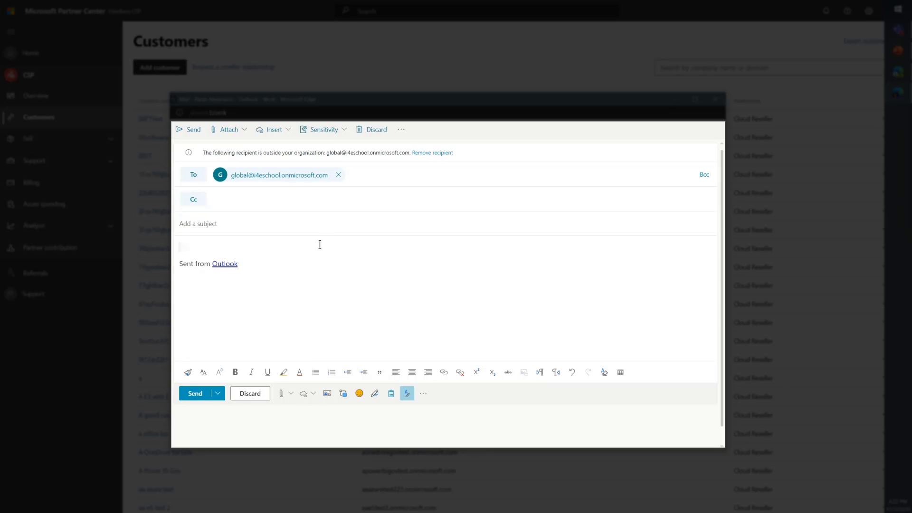
# Step: Email the pasted invitation with subject 'Fabrikam CSP invite', then open it from the inbox
pyautogui.hotkey('ctrl', 'v')
pyautogui.click(311, 223)
pyautogui.write('Fabrikam CSP invite')
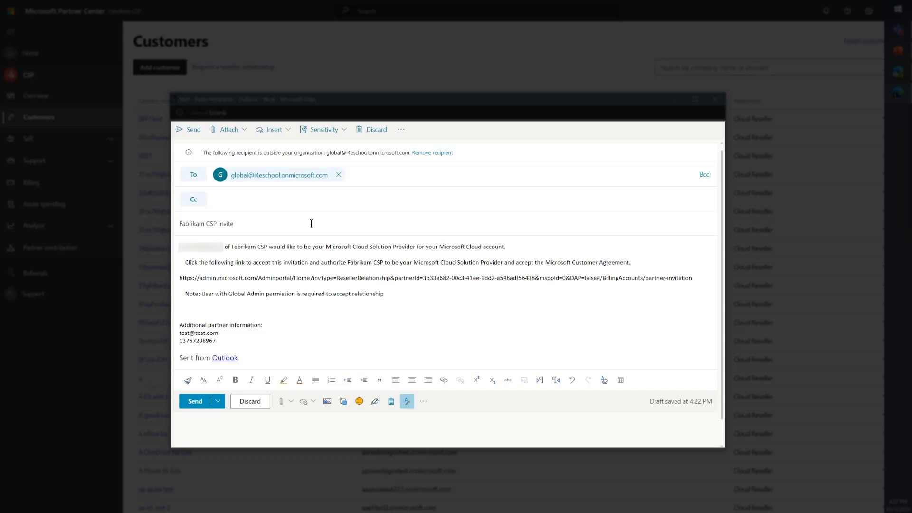
pyautogui.click(194, 401)
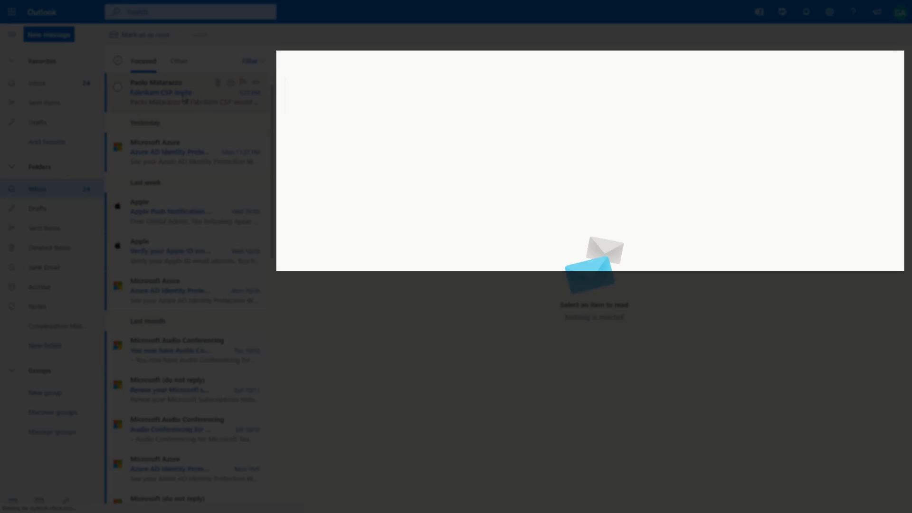
pyautogui.click(184, 99)
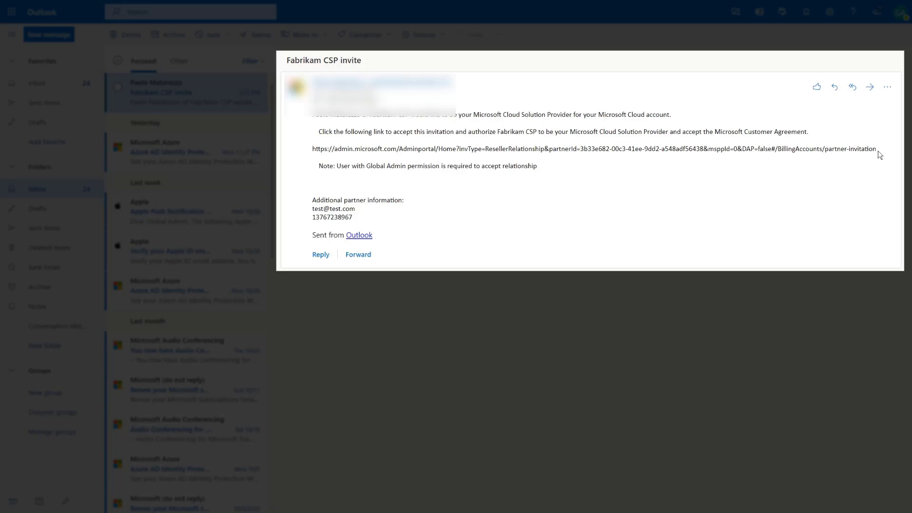
pyautogui.moveTo(879, 152); pyautogui.dragTo(311, 150)
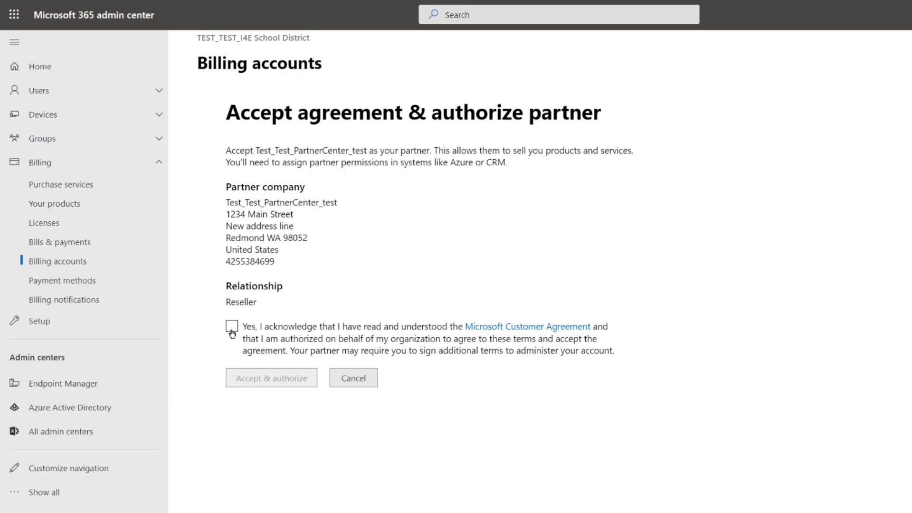
# Step: Accept the Microsoft Customer Agreement for Fabrikam CSP and confirm the partner has no roles
pyautogui.click(232, 328)
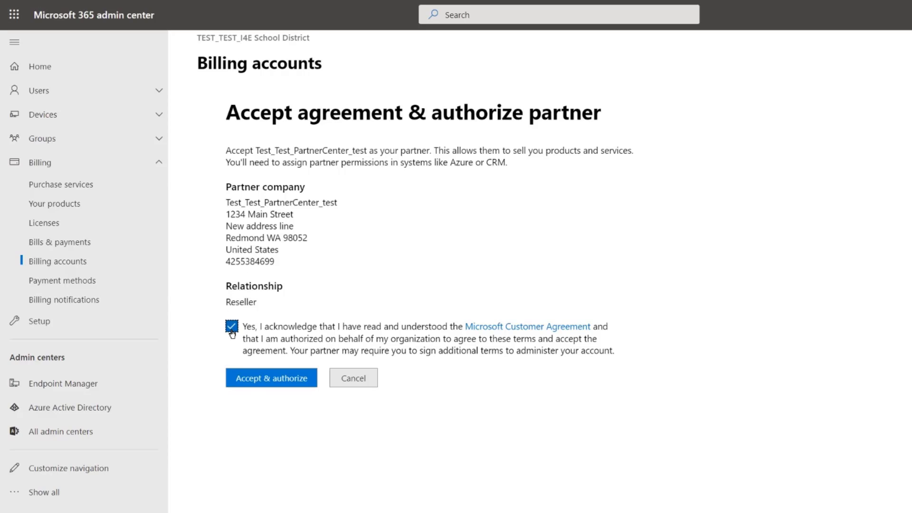
pyautogui.click(277, 379)
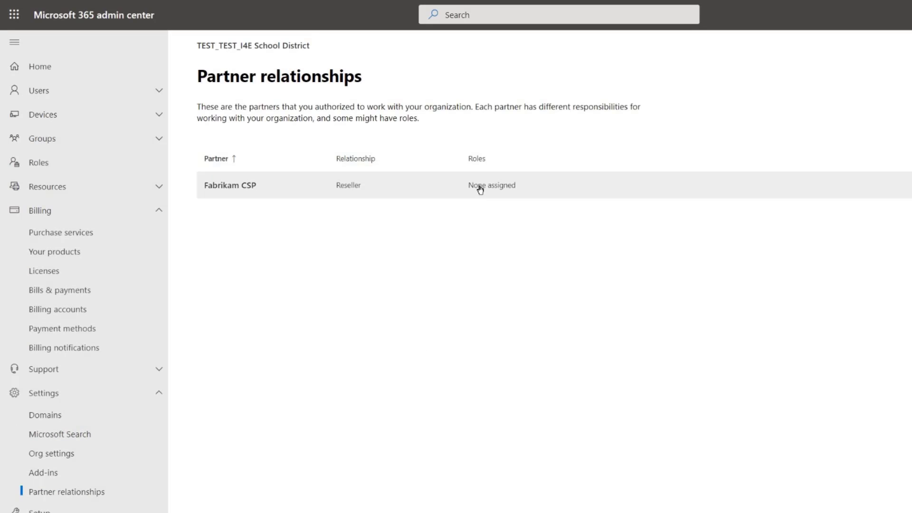
pyautogui.click(480, 189)
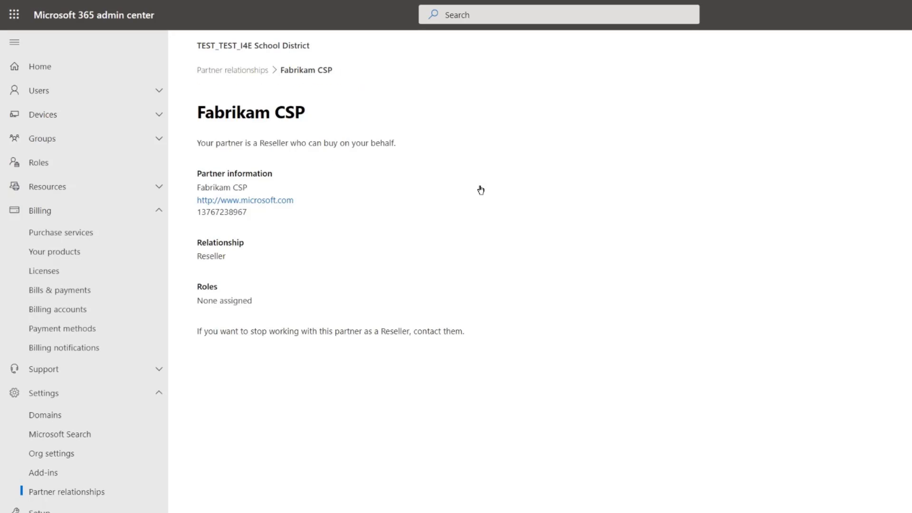
pyautogui.moveTo(252, 301); pyautogui.dragTo(199, 304)
pyautogui.click(247, 334)
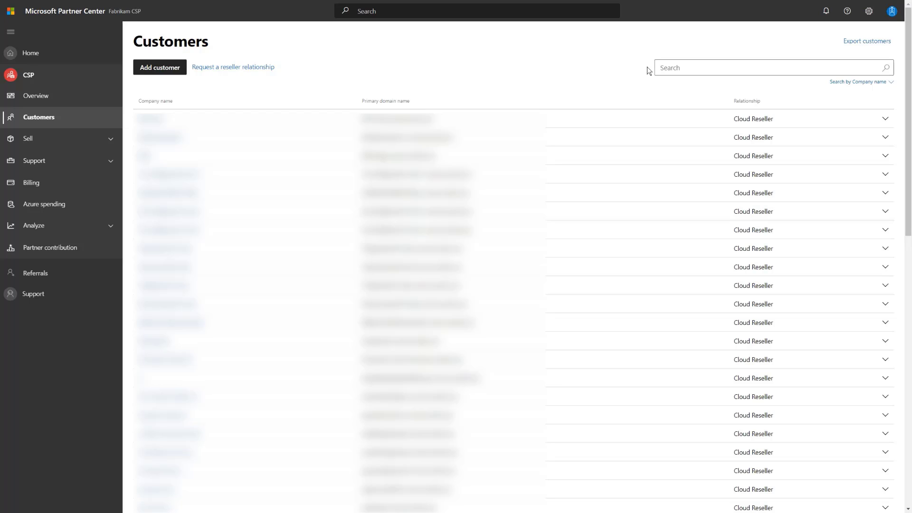
# Step: Find customer TEST_TEST_I4E School District by searching 'i4e' and open its Devices page
pyautogui.click(672, 65)
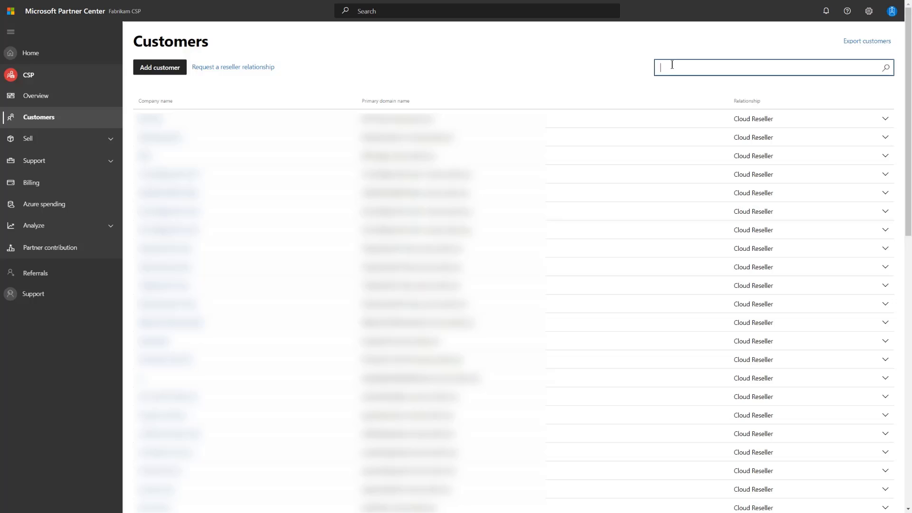
pyautogui.write('i4e')
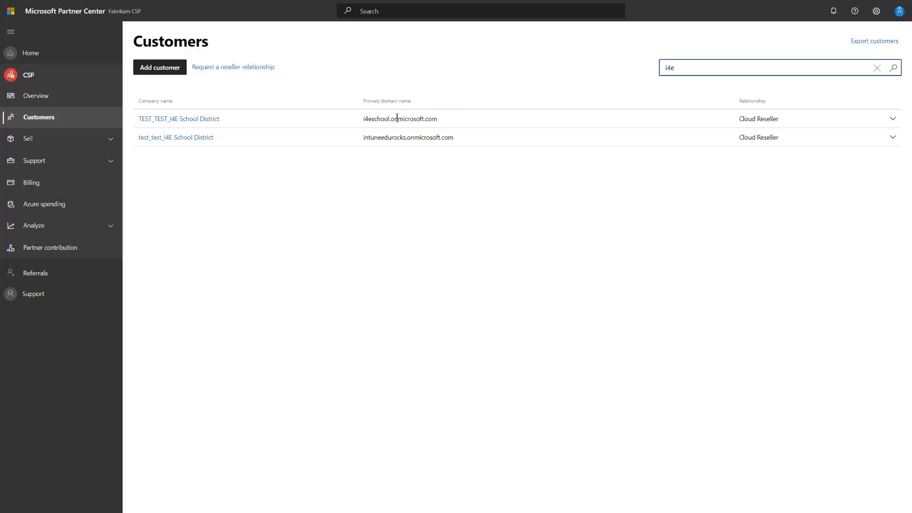
pyautogui.click(198, 119)
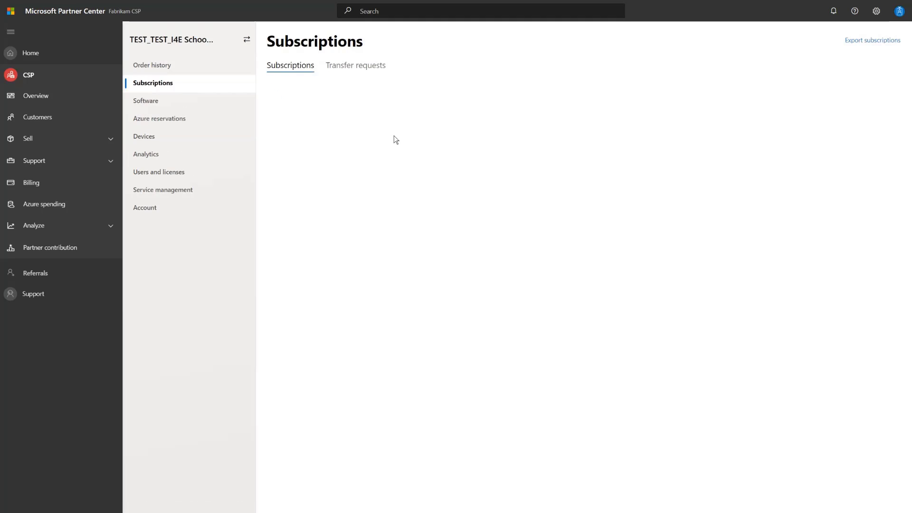
pyautogui.click(170, 136)
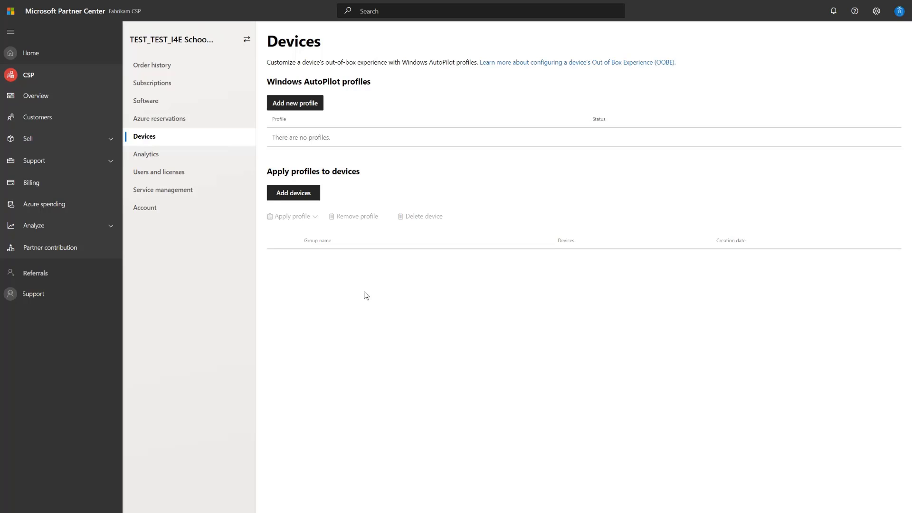
# Step: Upload PartnerCenter.csv as a new device group named 20001-STUDENT
pyautogui.click(274, 198)
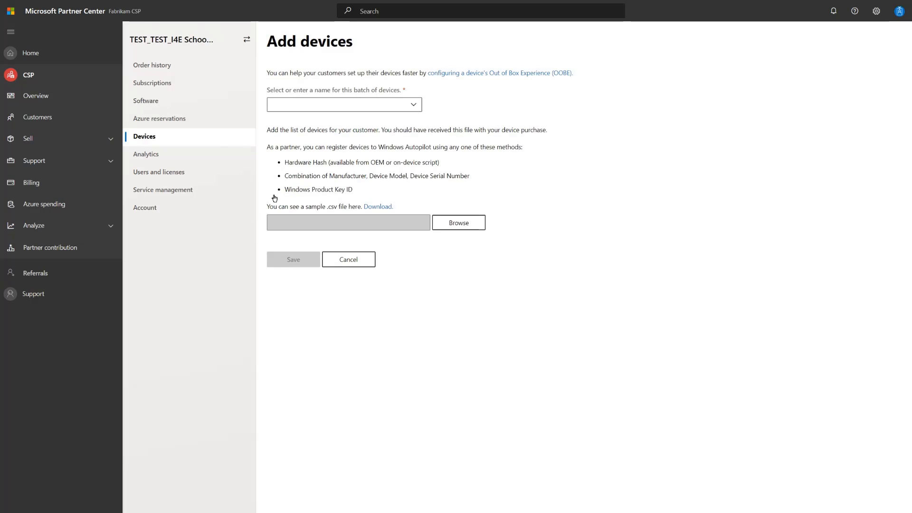
pyautogui.click(414, 107)
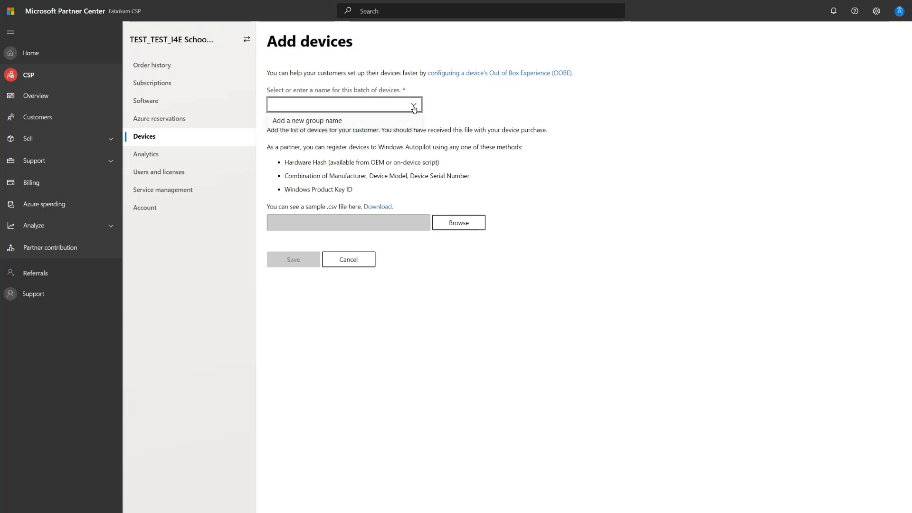
pyautogui.click(338, 121)
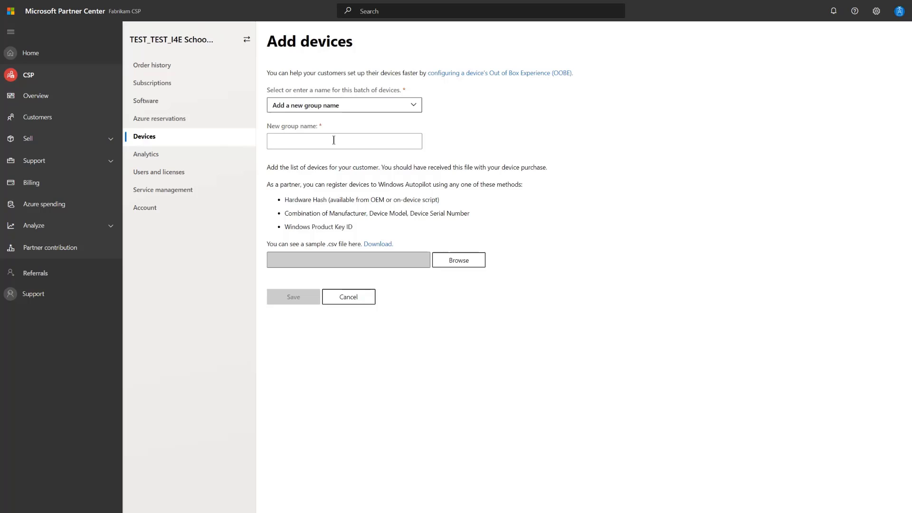
pyautogui.click(334, 140)
pyautogui.write('20001-STUDENT')
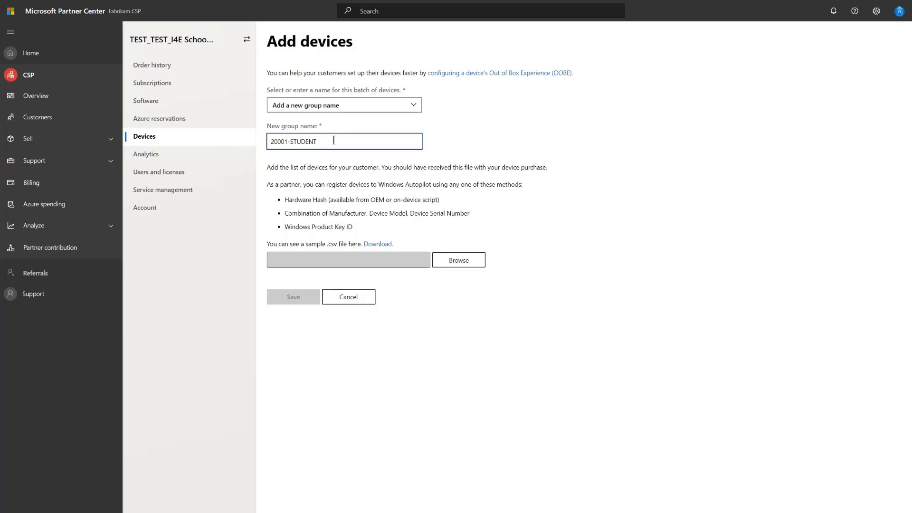
pyautogui.click(459, 260)
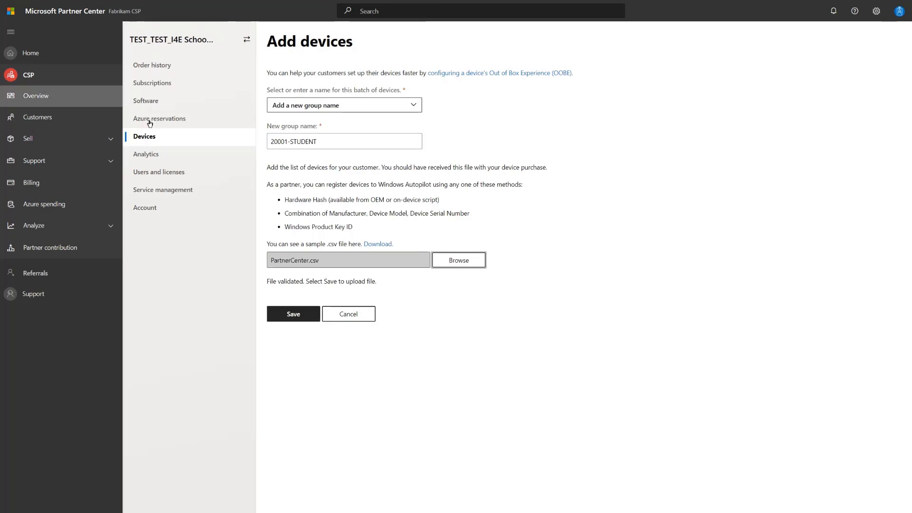
pyautogui.click(288, 319)
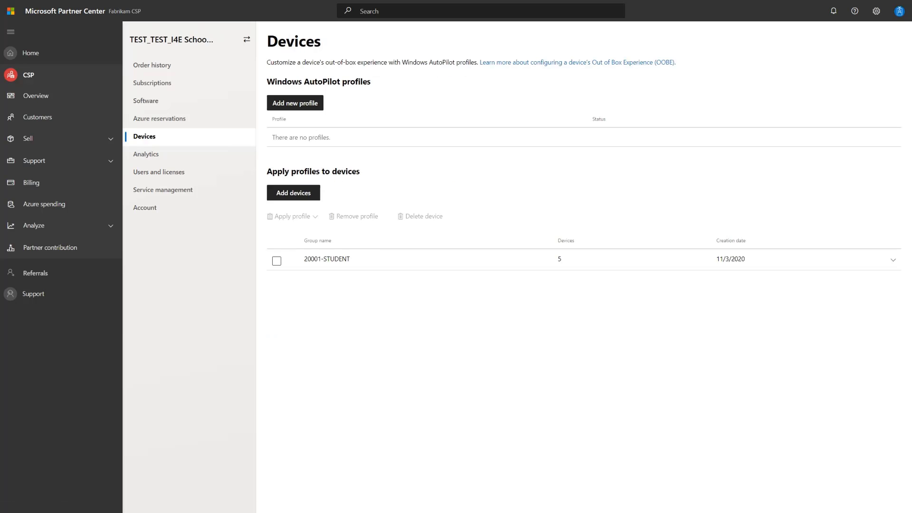
# Step: Expand 20001-STUDENT to review its devices' serial numbers
pyautogui.click(893, 261)
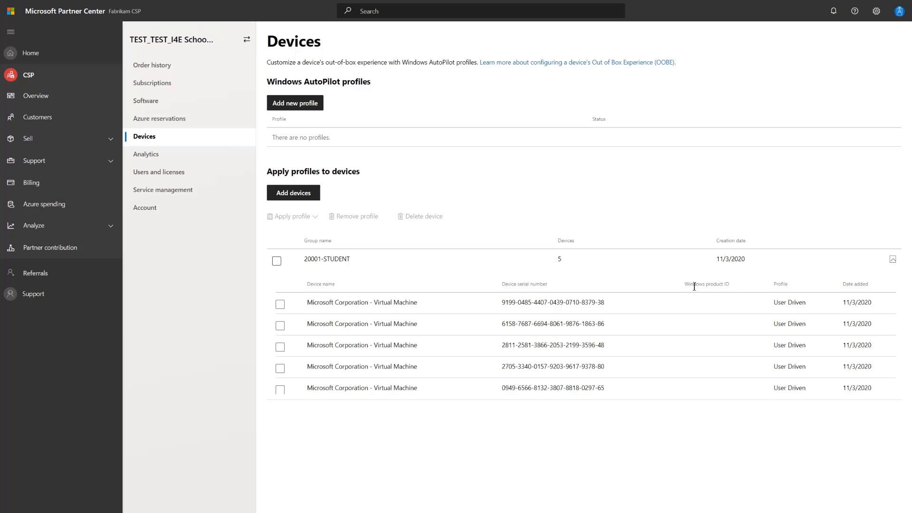
pyautogui.moveTo(501, 302); pyautogui.dragTo(606, 304)
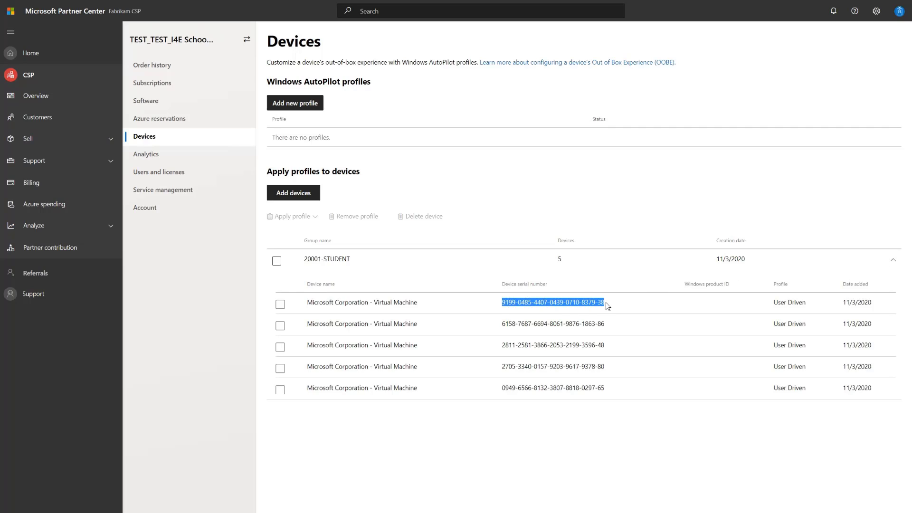
pyautogui.click(552, 442)
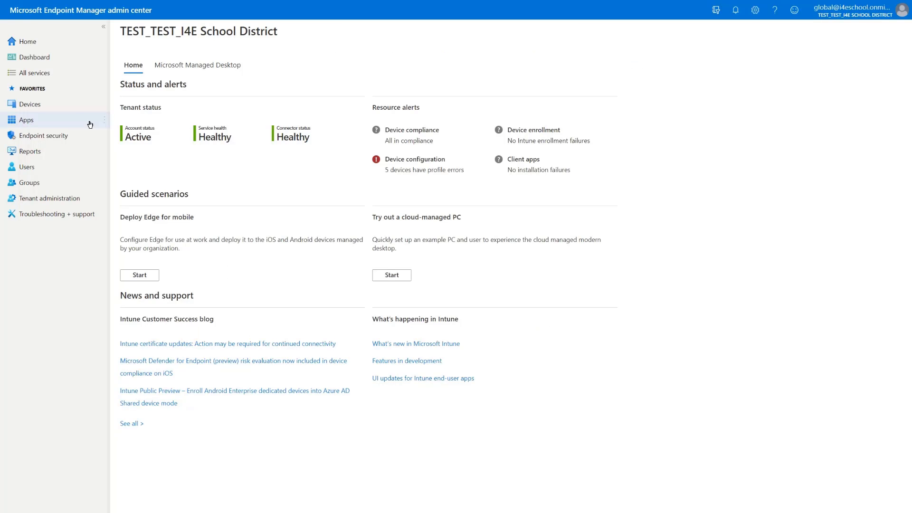
# Step: Go to the Windows Autopilot devices list under Windows enrollment
pyautogui.click(38, 110)
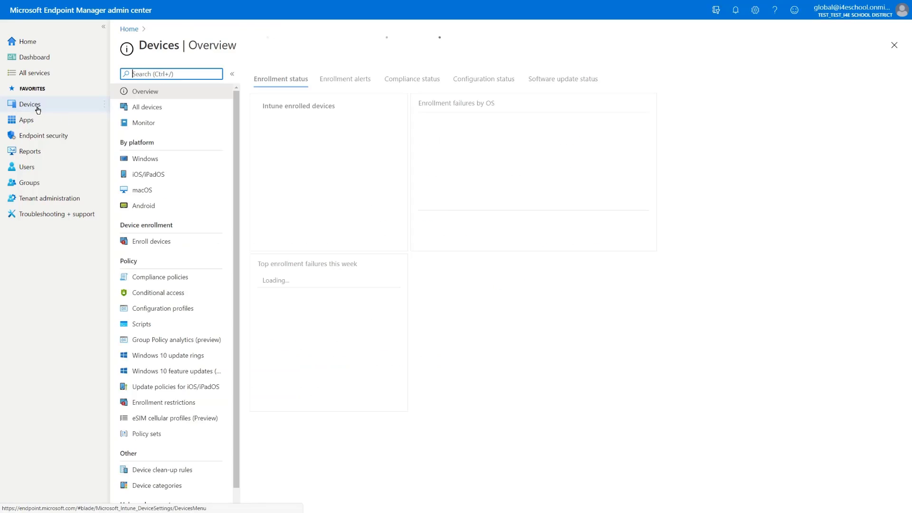
pyautogui.click(149, 159)
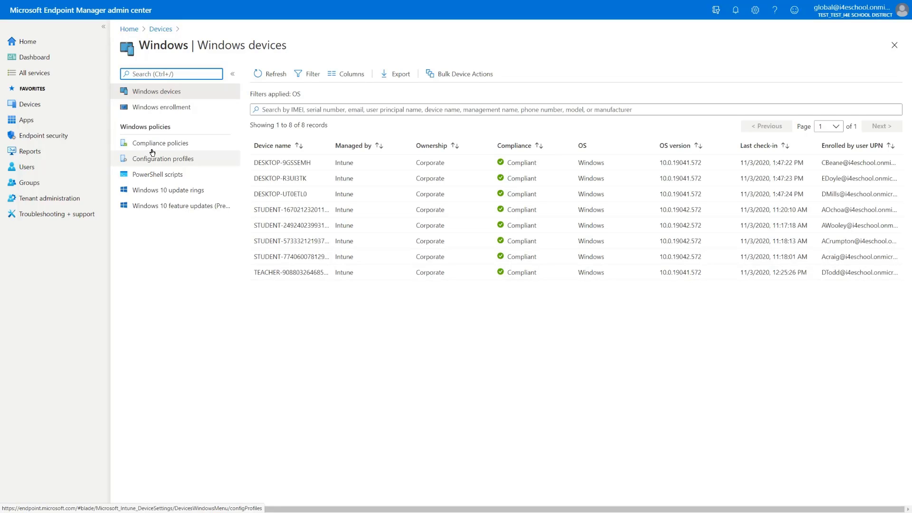
pyautogui.click(159, 109)
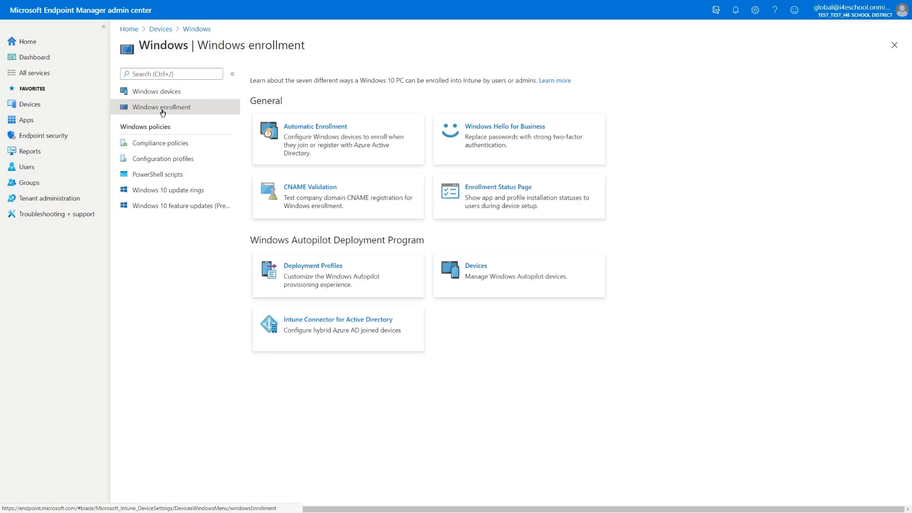
pyautogui.click(501, 268)
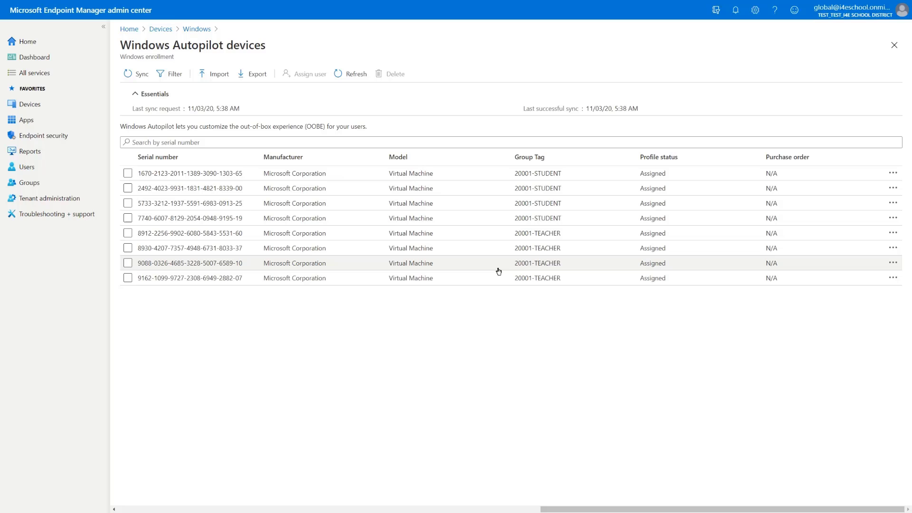
# Step: Sync and refresh the Autopilot devices, locating new device 9199
pyautogui.click(139, 77)
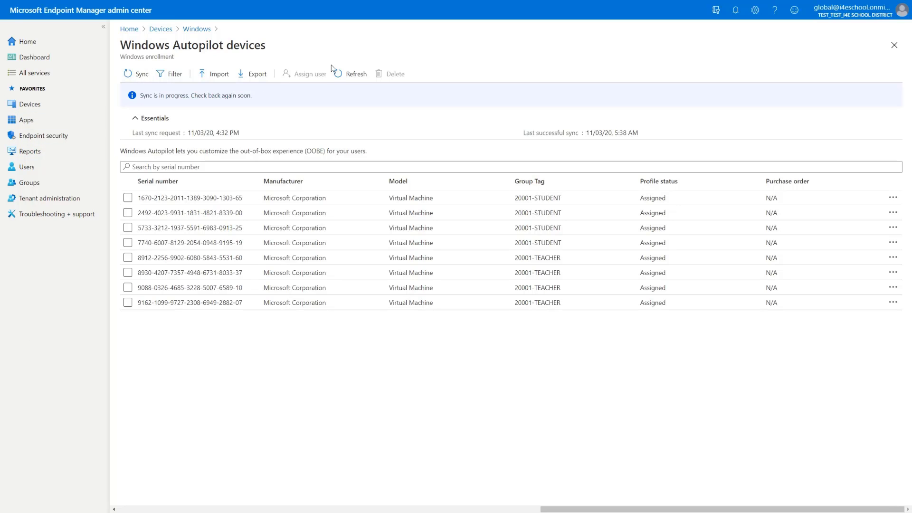
pyautogui.click(351, 73)
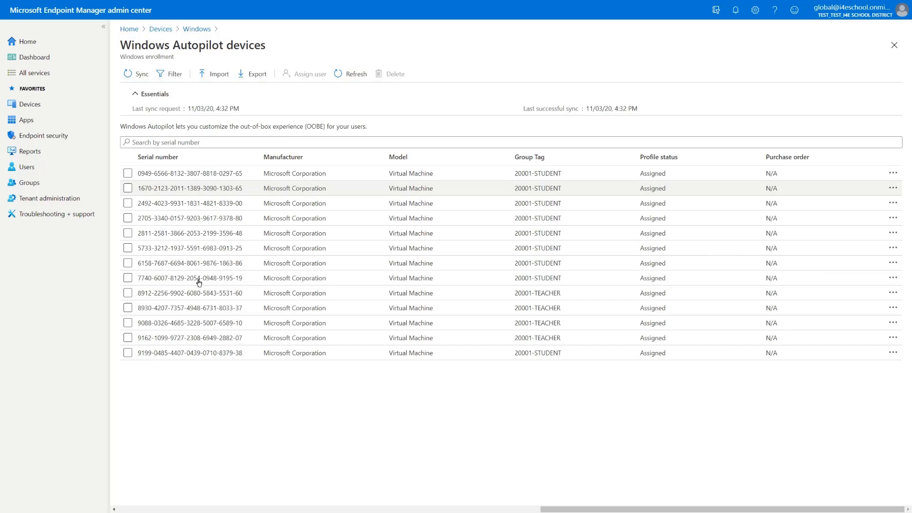
pyautogui.doubleClick(149, 353)
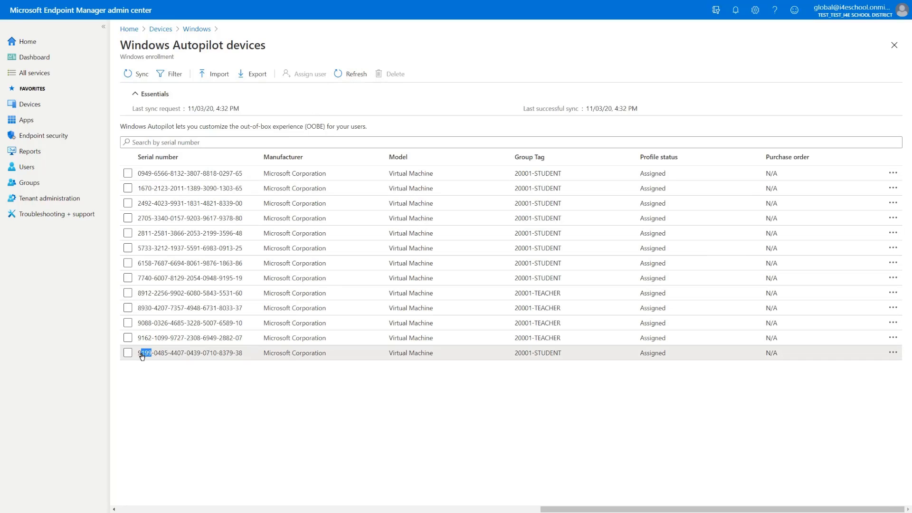
pyautogui.click(160, 382)
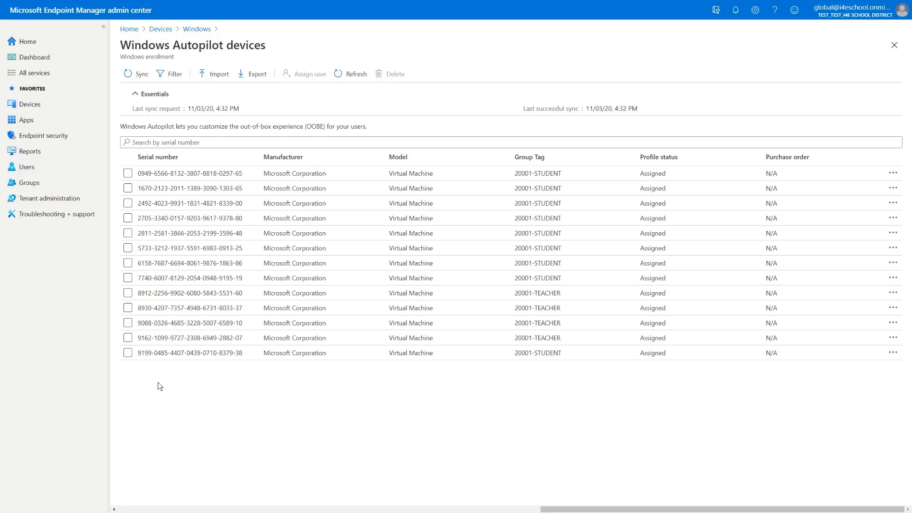
# Step: Open the Azure AD portal (aad.portal.azure.com) in a new browser tab
pyautogui.press('F11')
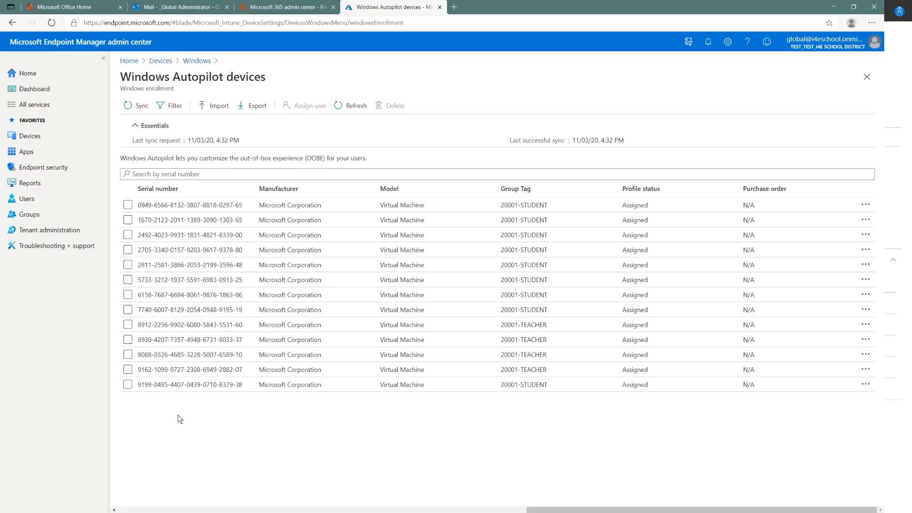
pyautogui.click(453, 7)
pyautogui.write('aad.portal.')
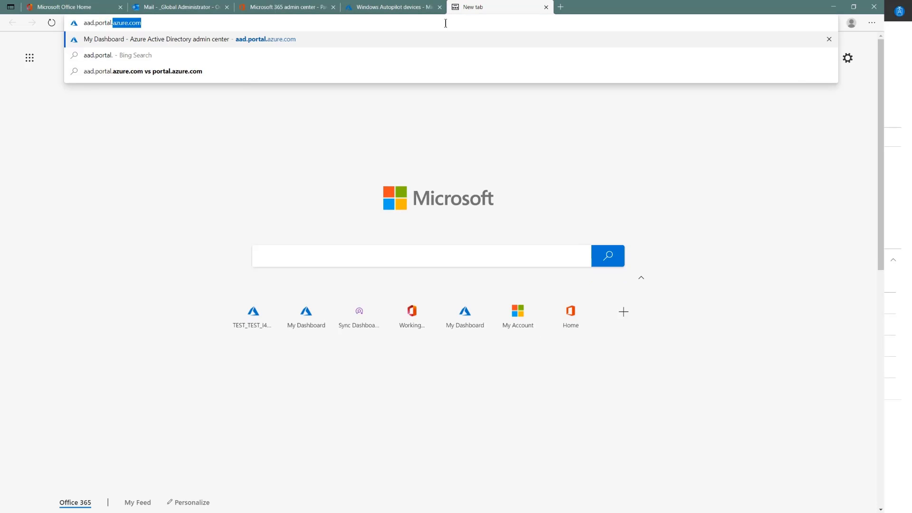
pyautogui.press('Return')
pyautogui.press('F11')
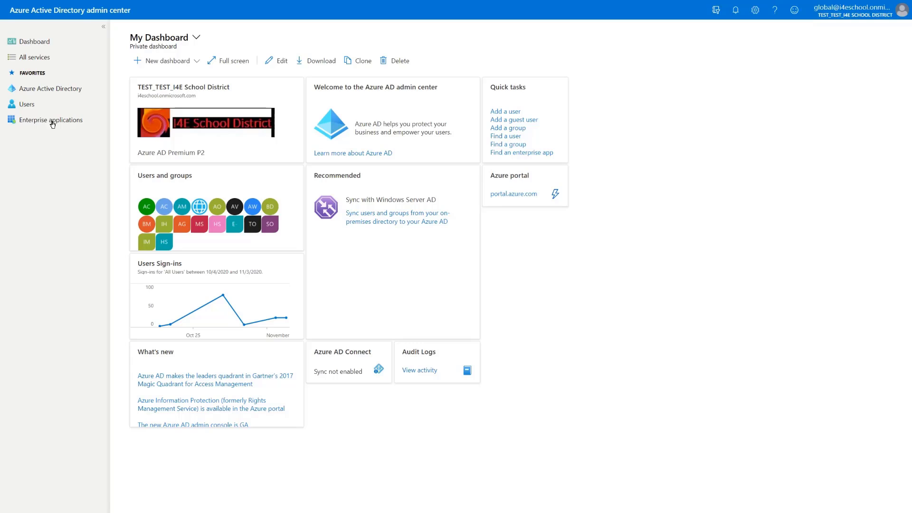
# Step: Inspect device 9199 in Azure AD's device list, noting it is not enabled
pyautogui.click(48, 91)
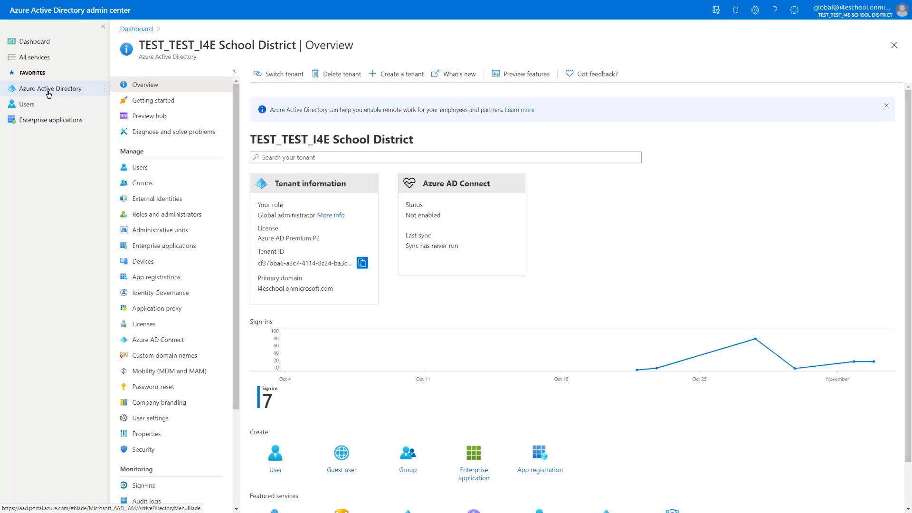
pyautogui.click(140, 260)
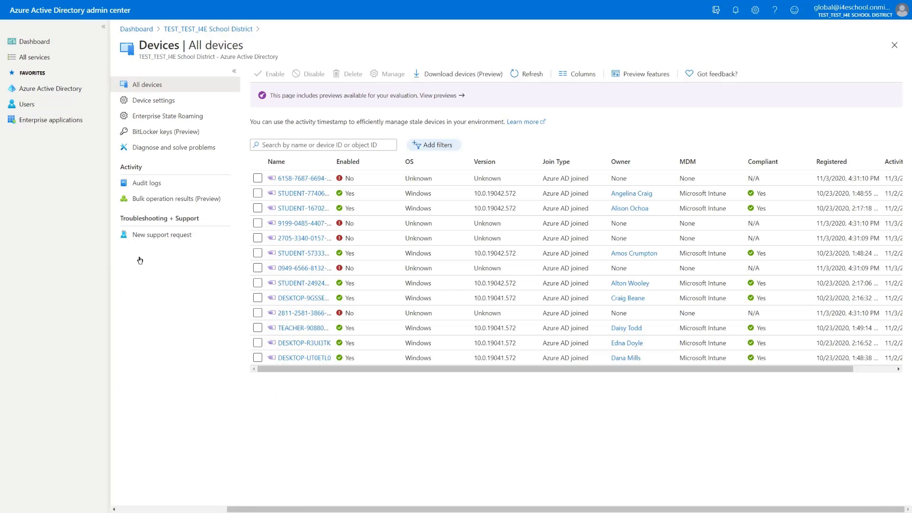
pyautogui.click(287, 229)
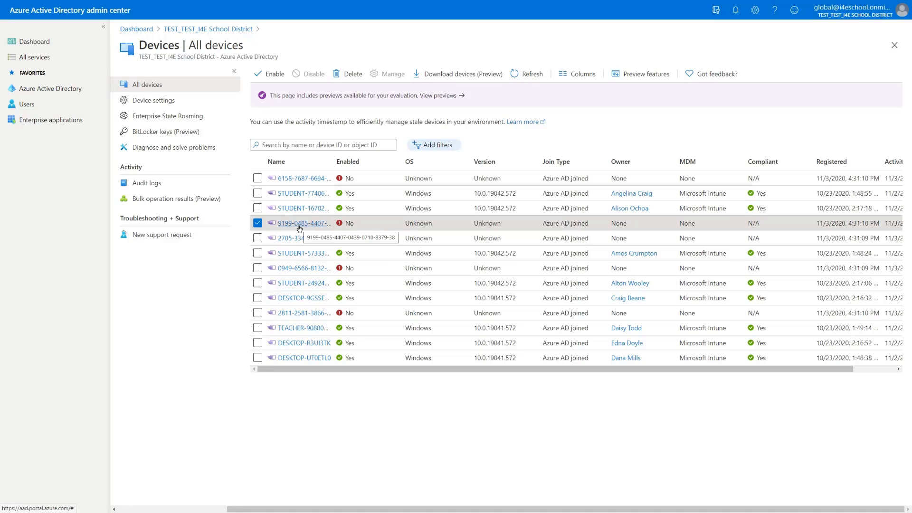
pyautogui.moveTo(370, 228); pyautogui.dragTo(339, 229)
pyautogui.click(302, 223)
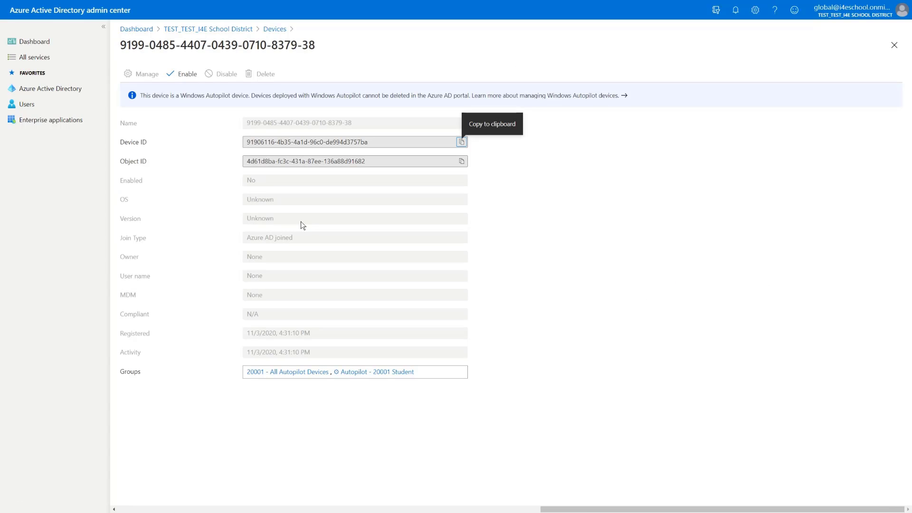
# Step: Return to the tenant overview and list all groups
pyautogui.click(274, 30)
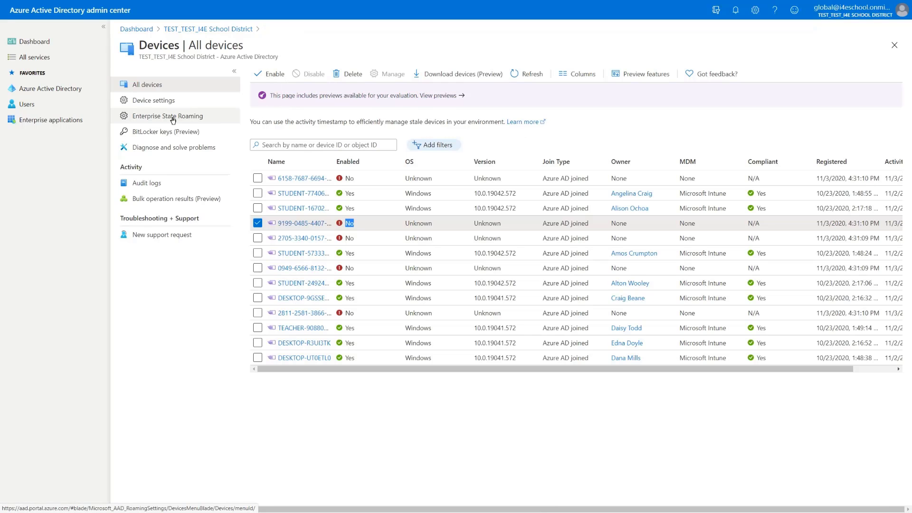
pyautogui.click(75, 90)
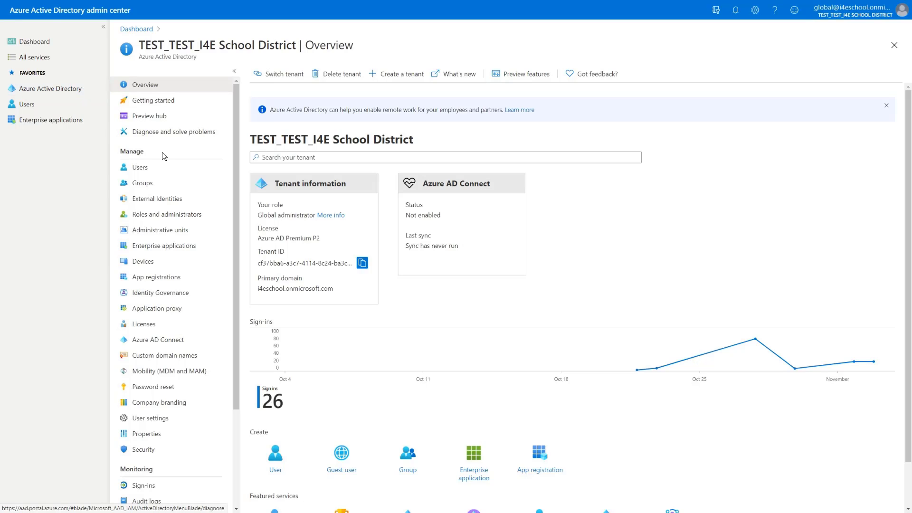
pyautogui.click(143, 183)
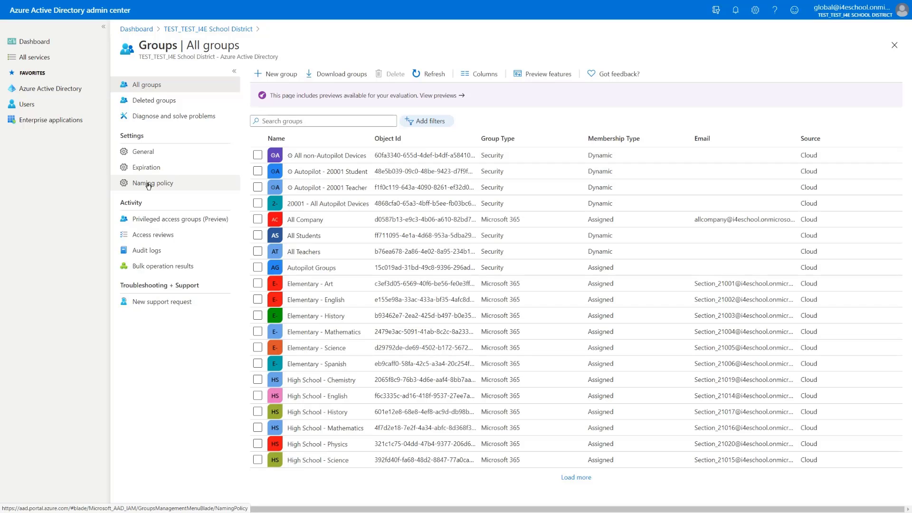
# Step: Open Autopilot - 20001 Student's members and confirm device 9199 is among the 9
pyautogui.click(312, 172)
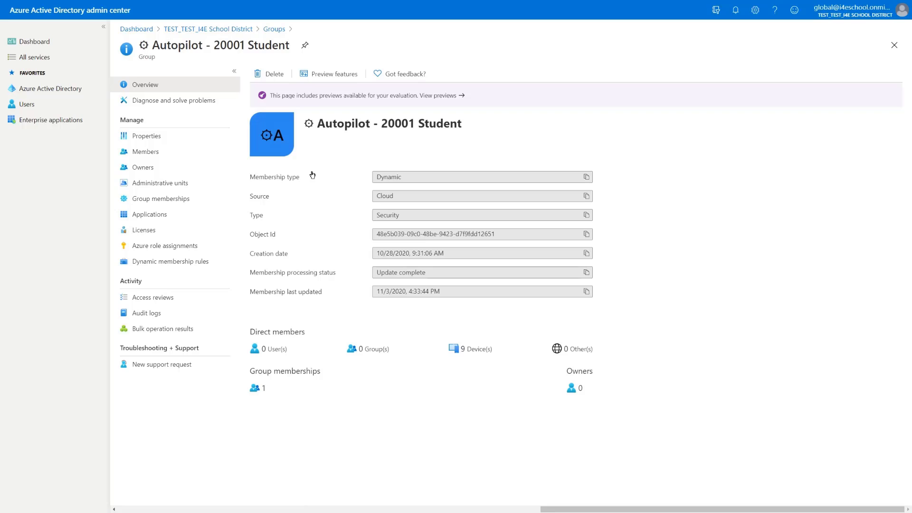
pyautogui.click(145, 151)
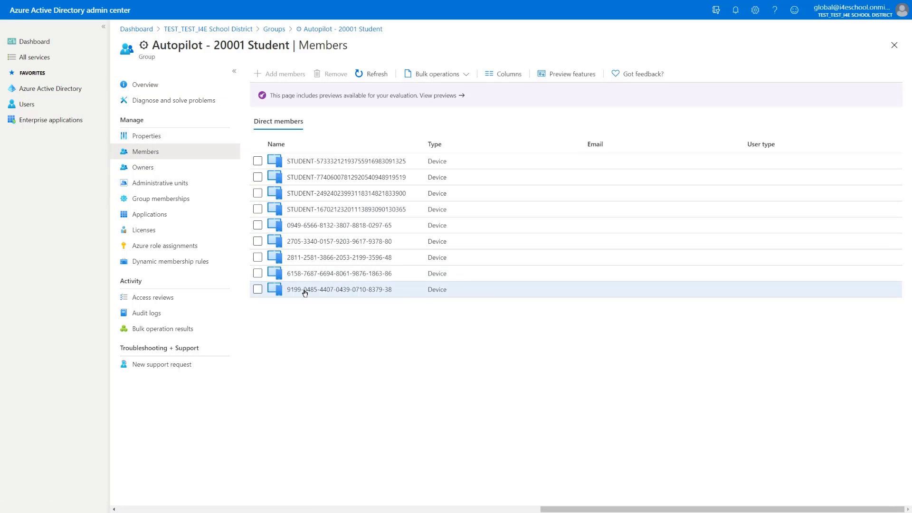
pyautogui.moveTo(304, 290); pyautogui.dragTo(285, 292)
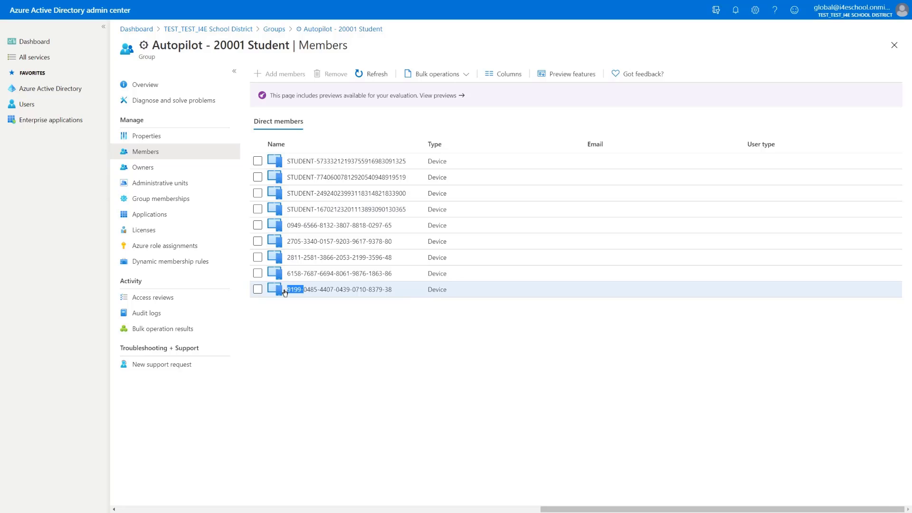
pyautogui.click(302, 314)
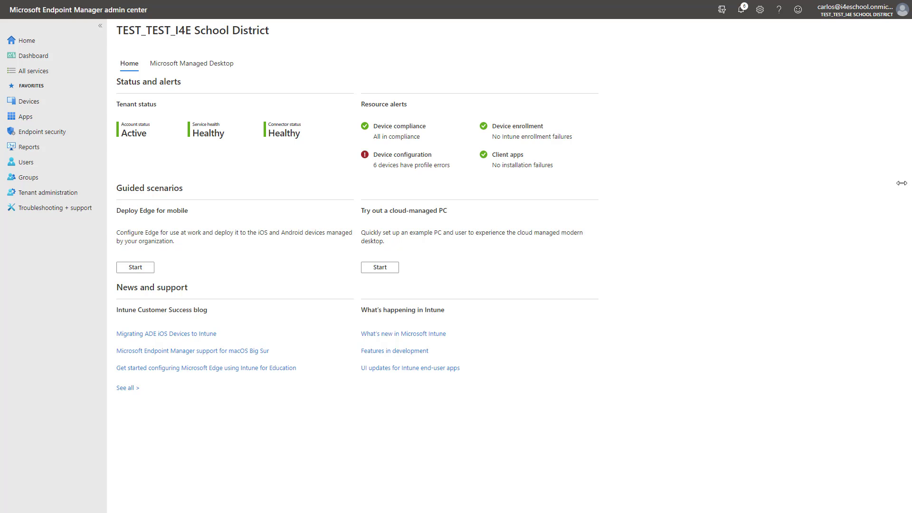
pyautogui.click(30, 103)
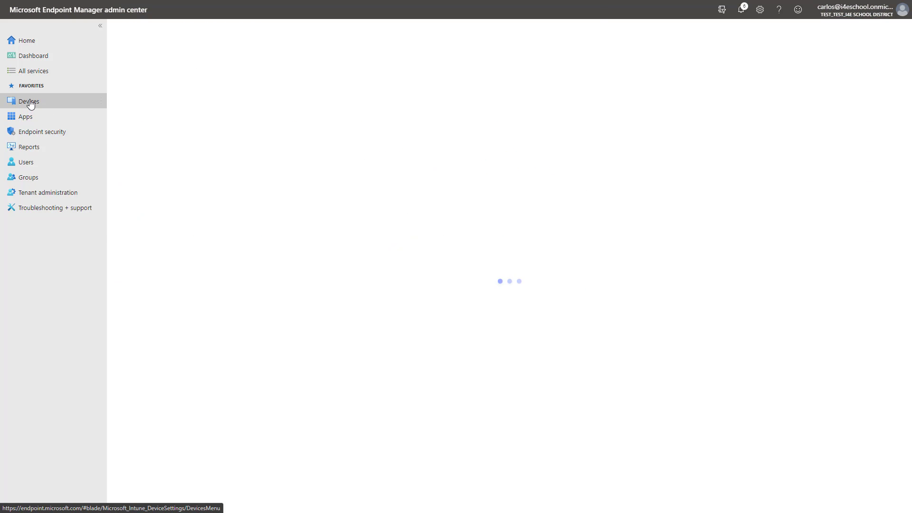
pyautogui.click(145, 153)
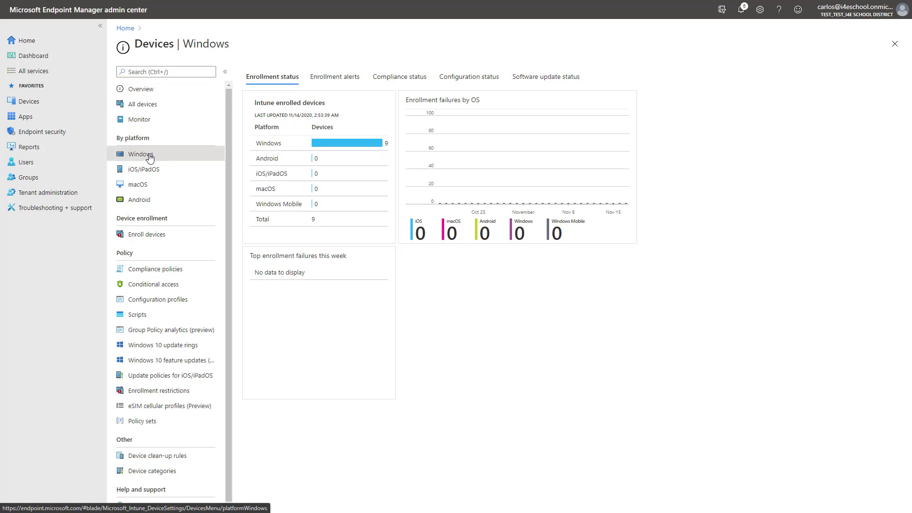
pyautogui.click(175, 105)
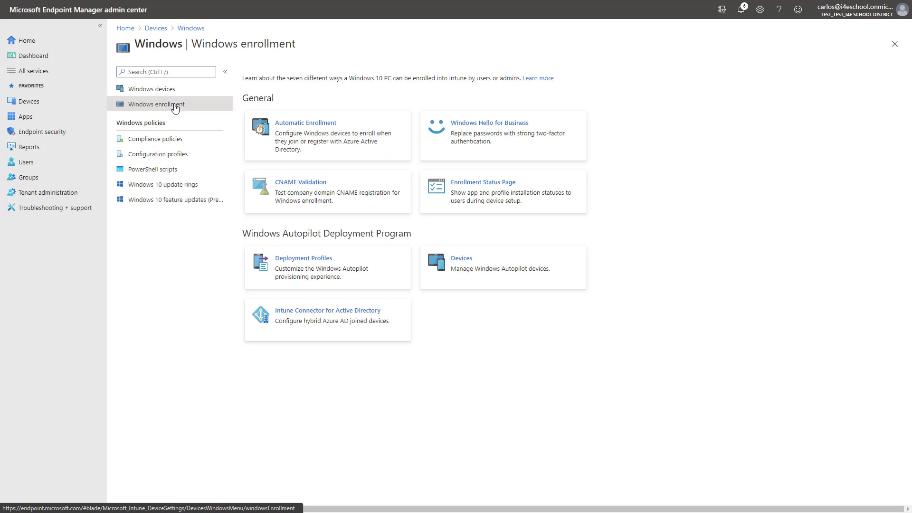
pyautogui.click(468, 258)
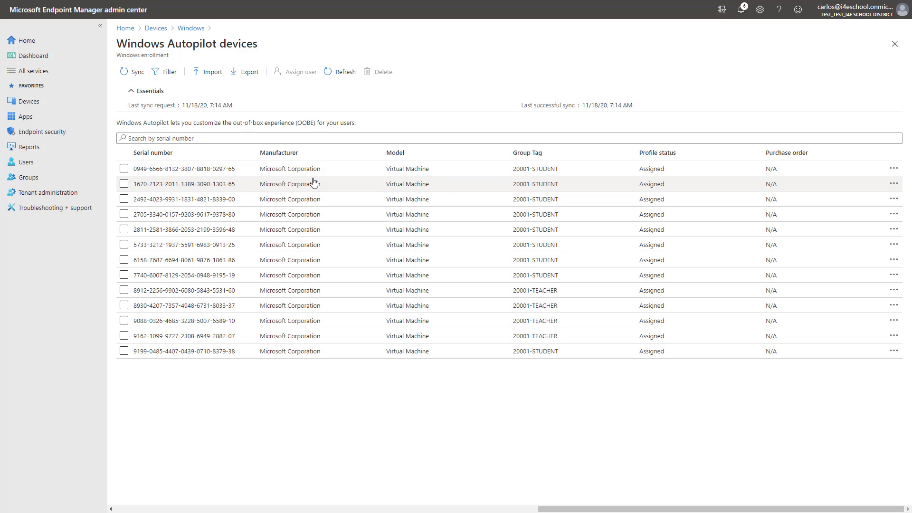
pyautogui.click(215, 176)
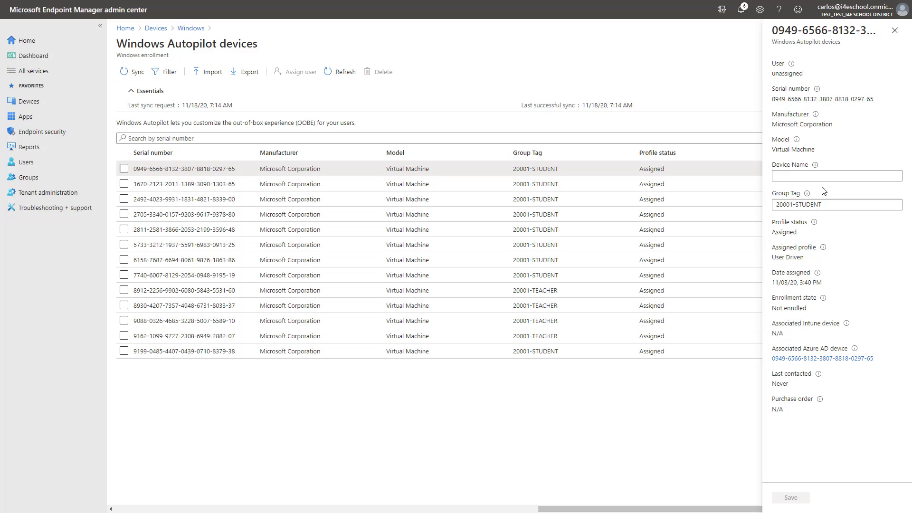
# Step: Assign the searched user to device 0949…, setting the friendly name to their first name
pyautogui.click(124, 169)
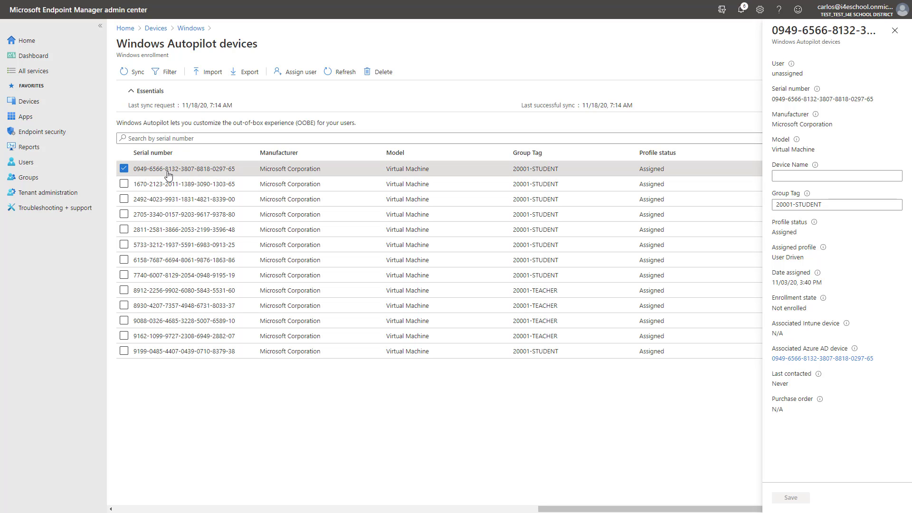
pyautogui.click(301, 74)
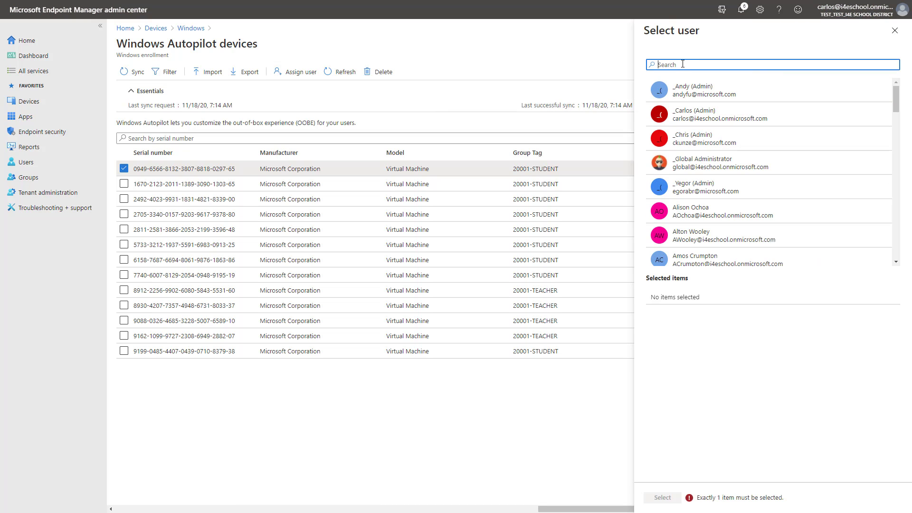
pyautogui.write('alison')
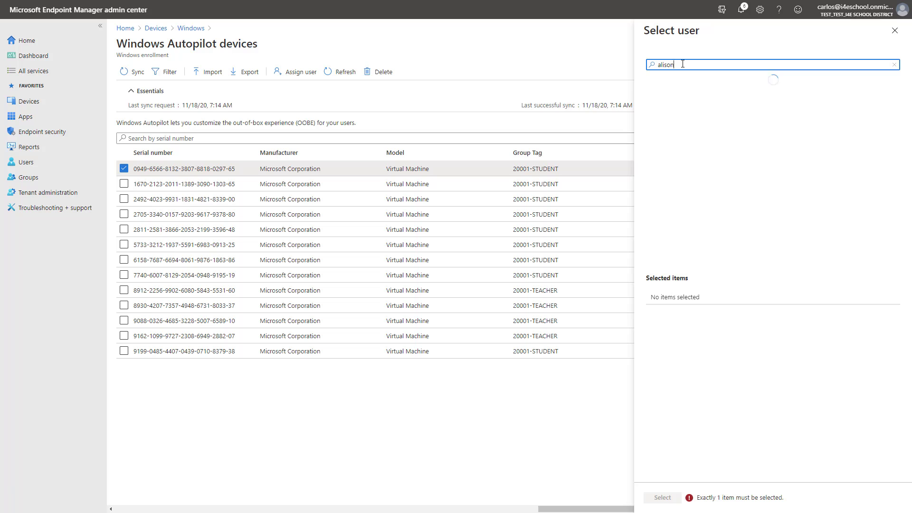
pyautogui.click(695, 97)
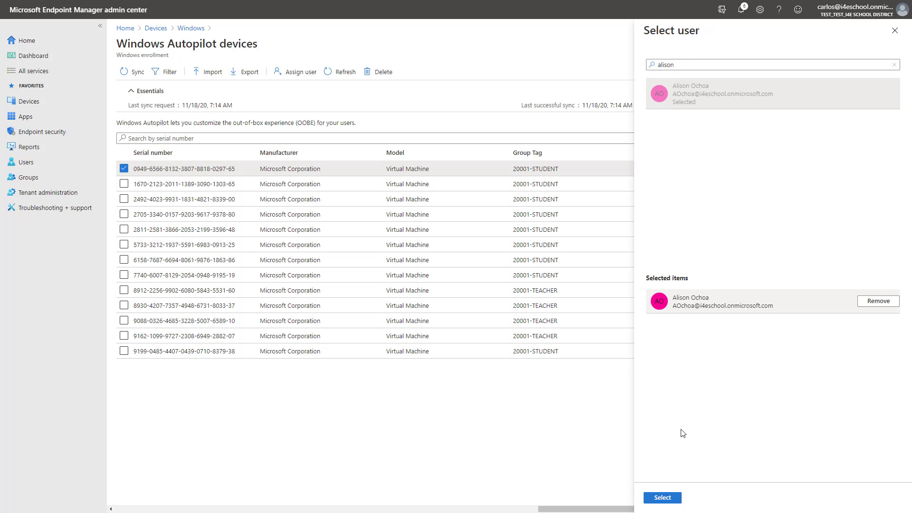
pyautogui.click(663, 497)
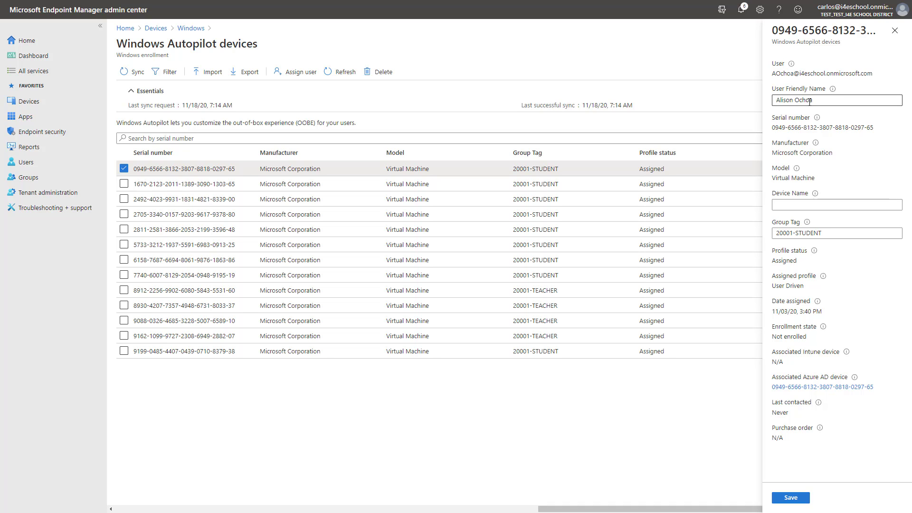
pyautogui.moveTo(821, 101); pyautogui.dragTo(774, 101)
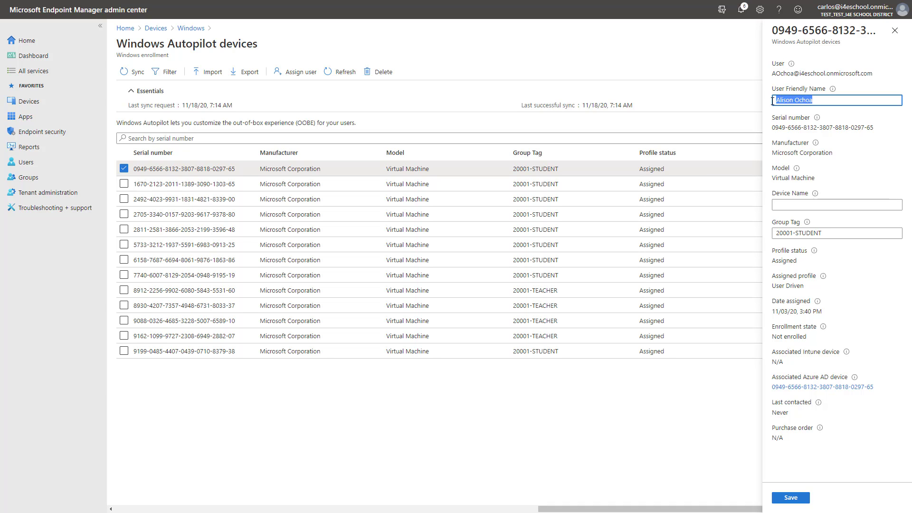
pyautogui.write('Alison')
pyautogui.click(791, 498)
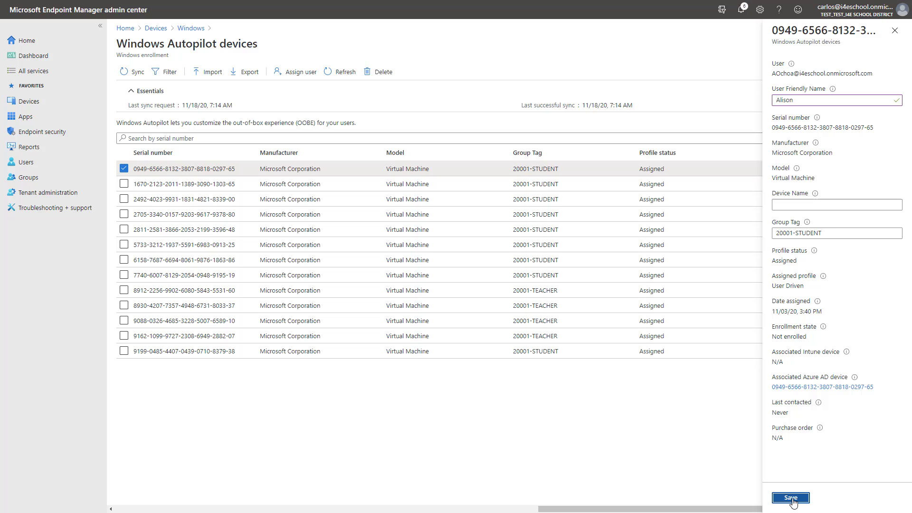